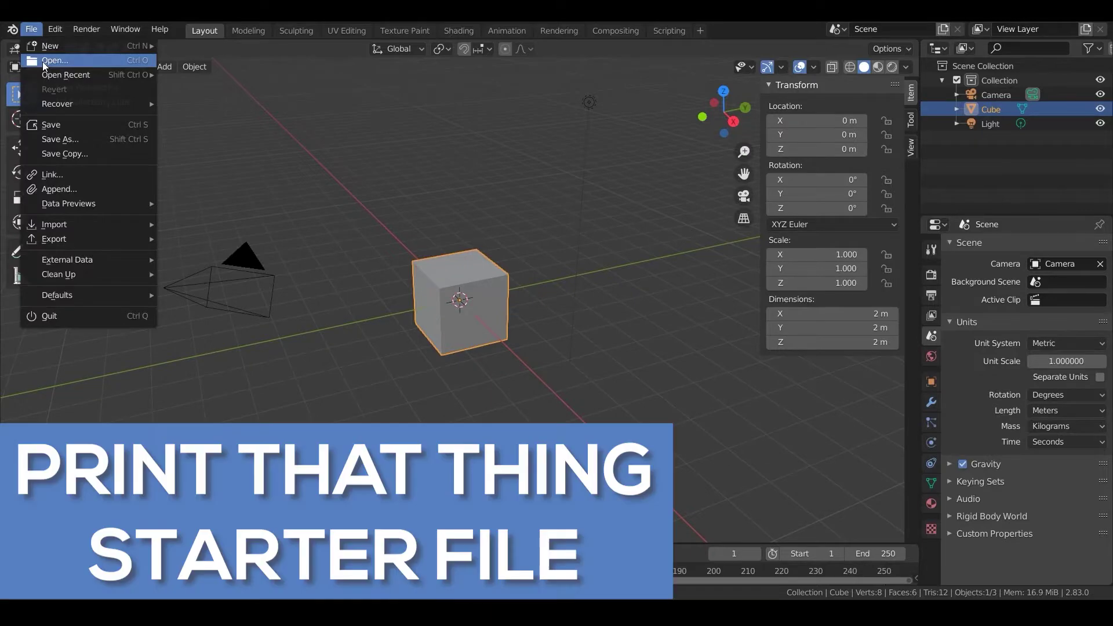
Open BlenderFor3DPrinting_LayoutDefaut.blend from the Desktop folder and select the monkey head in the scene.
click(52, 62)
click(450, 222)
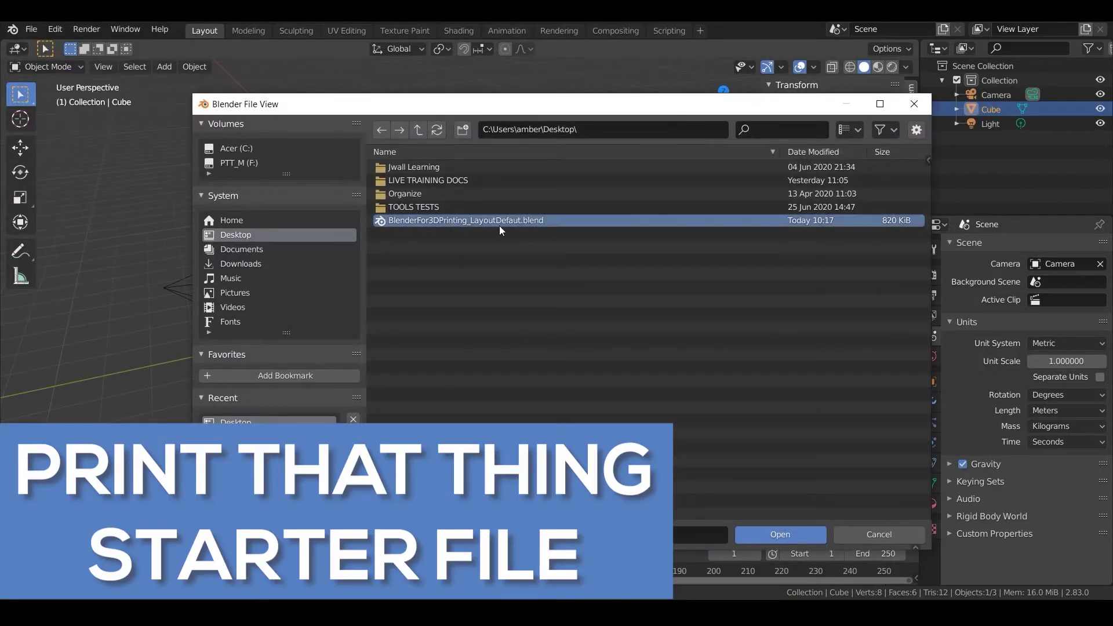
click(750, 536)
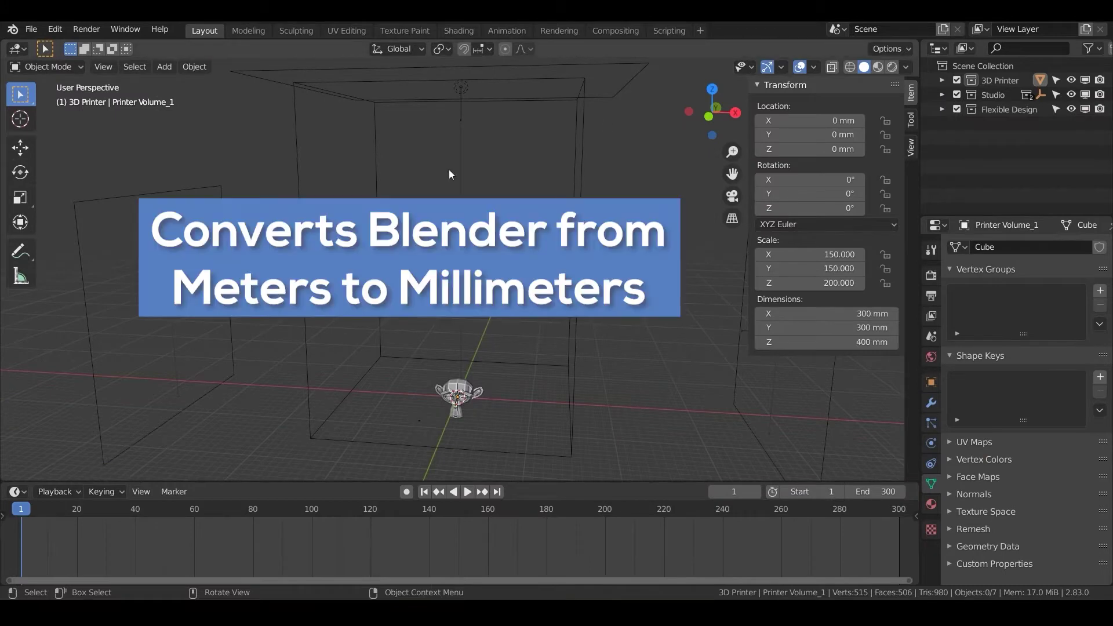
click(467, 394)
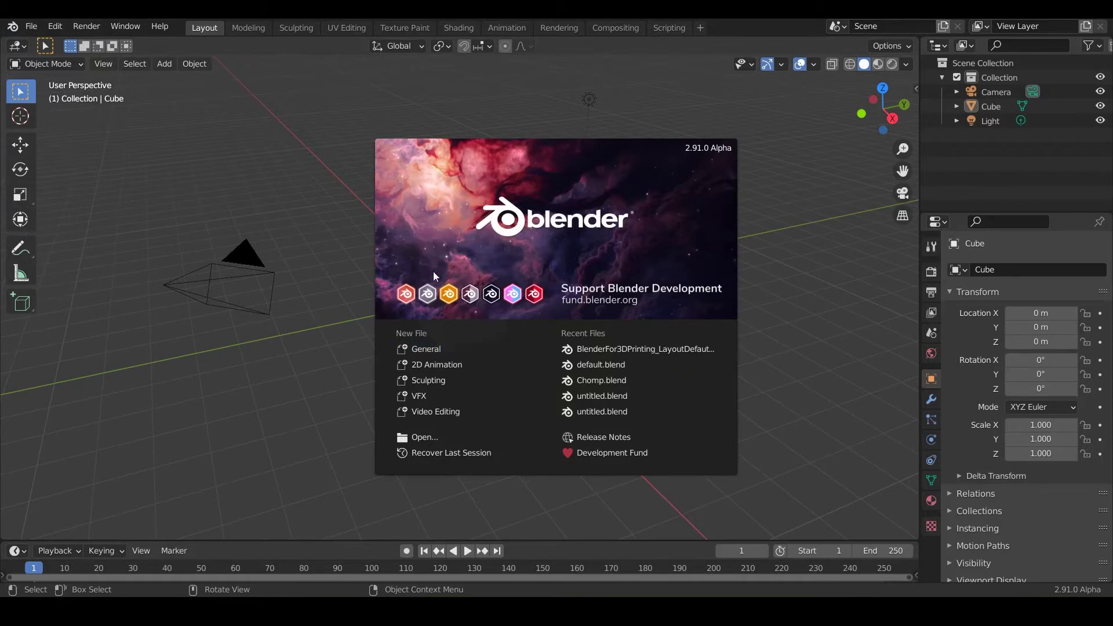
Dismiss the splash screen, select the default cube and show its transform values in the viewport sidebar.
click(359, 299)
click(465, 326)
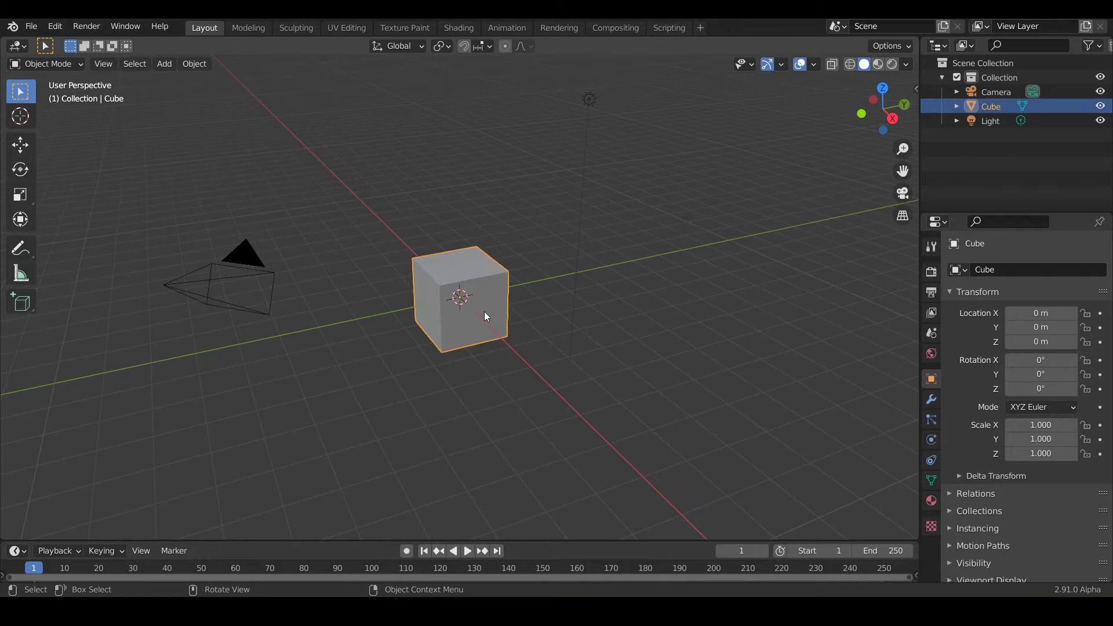
key(n)
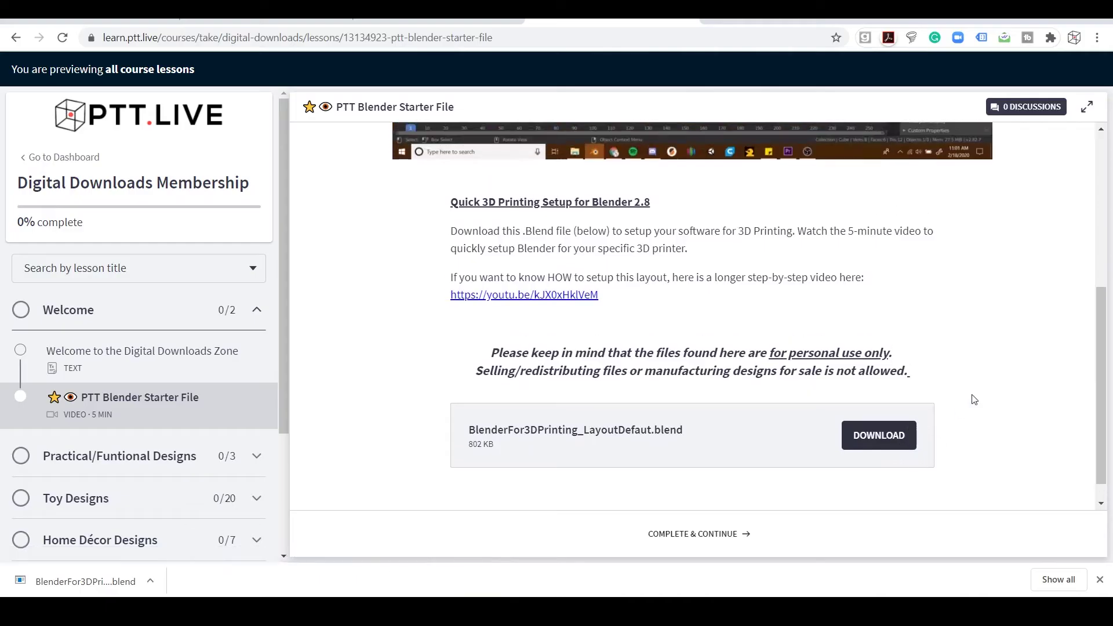
Switch to Blender and open BlenderFor3DPrinting_LayoutDefaut.blend from the Desktop folder.
key(alt+Tab)
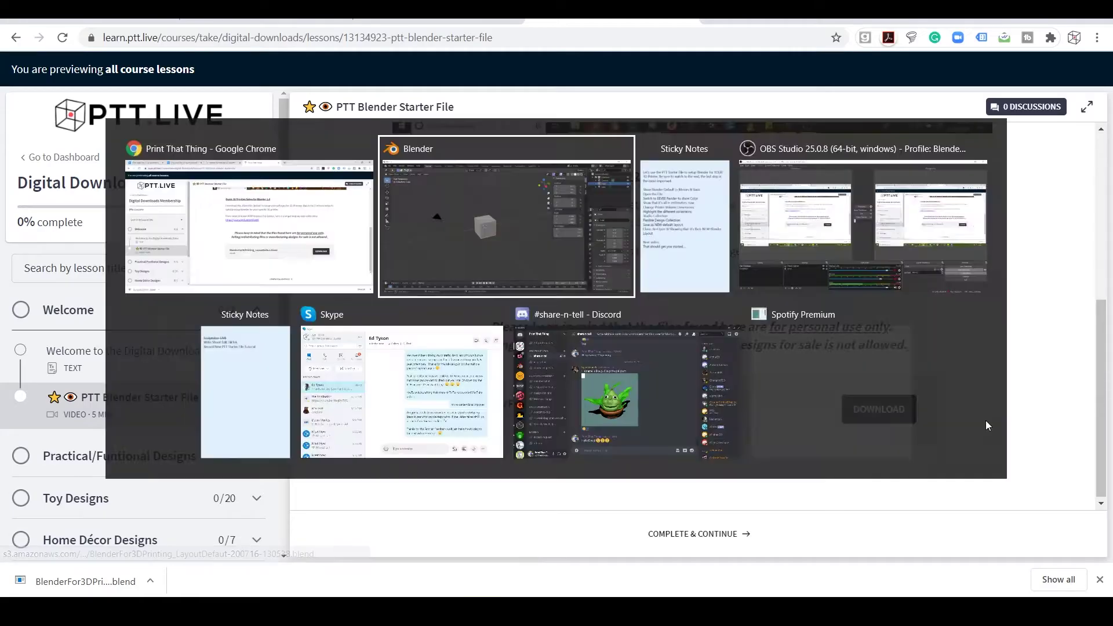
click(31, 26)
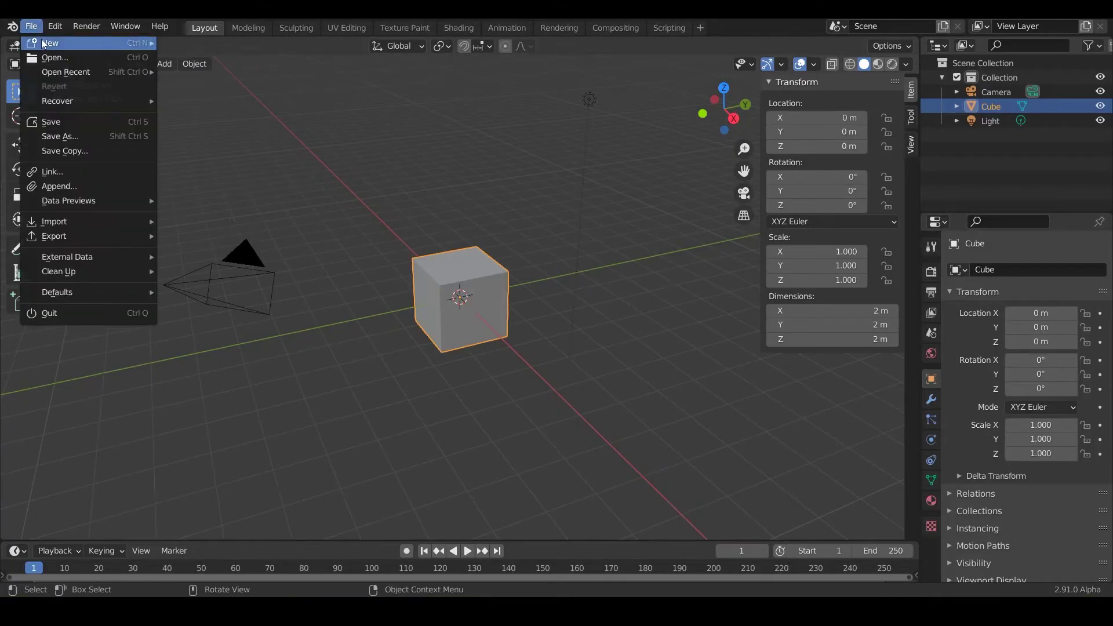
click(49, 57)
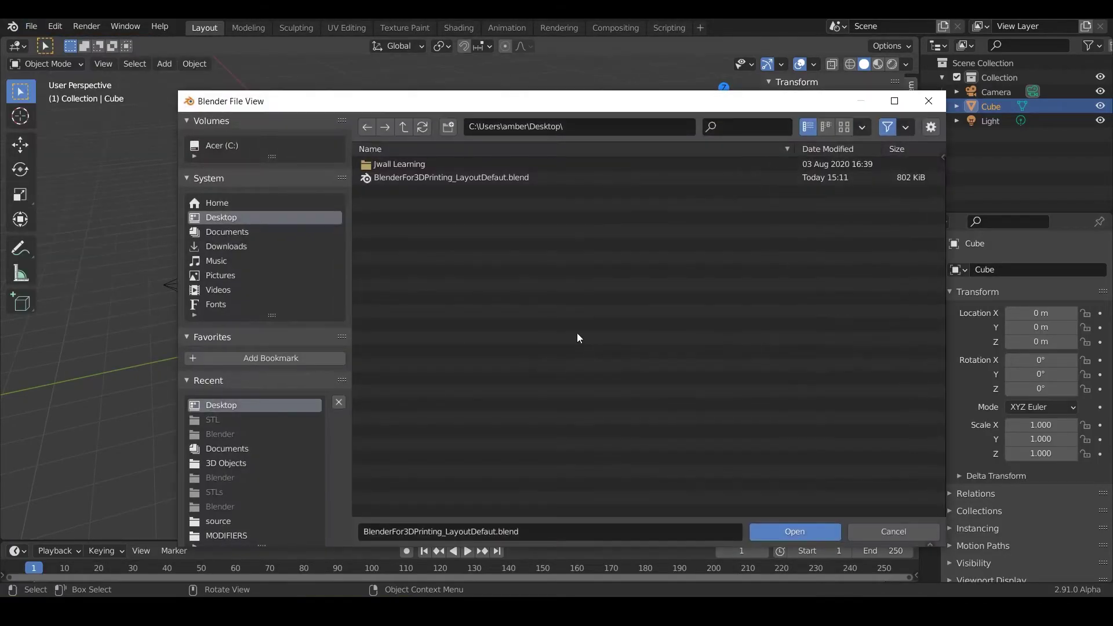
click(418, 178)
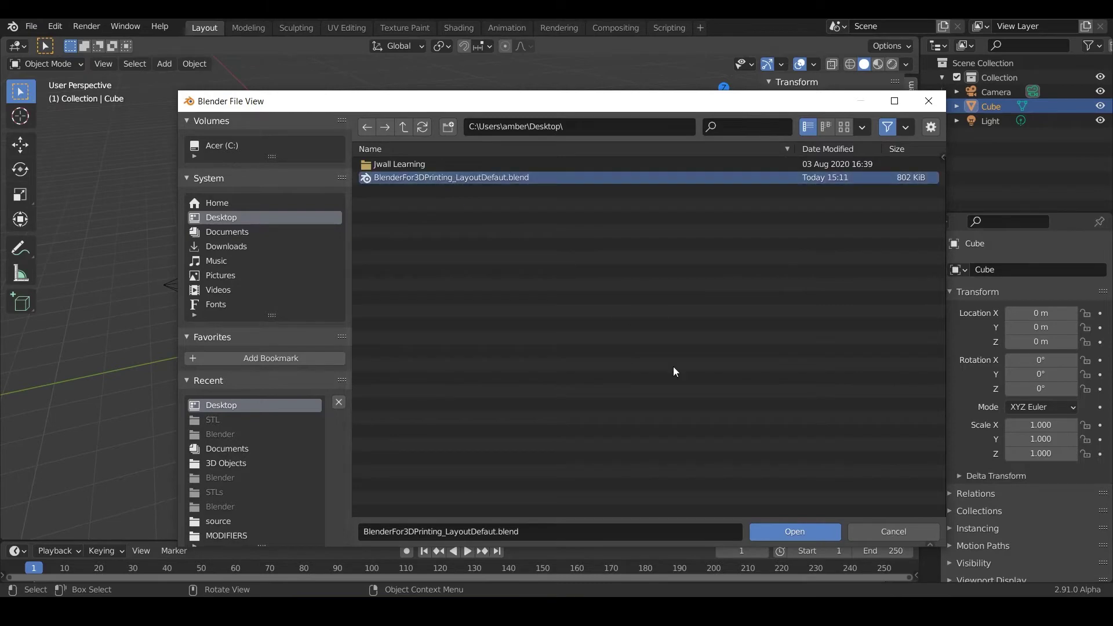
click(773, 527)
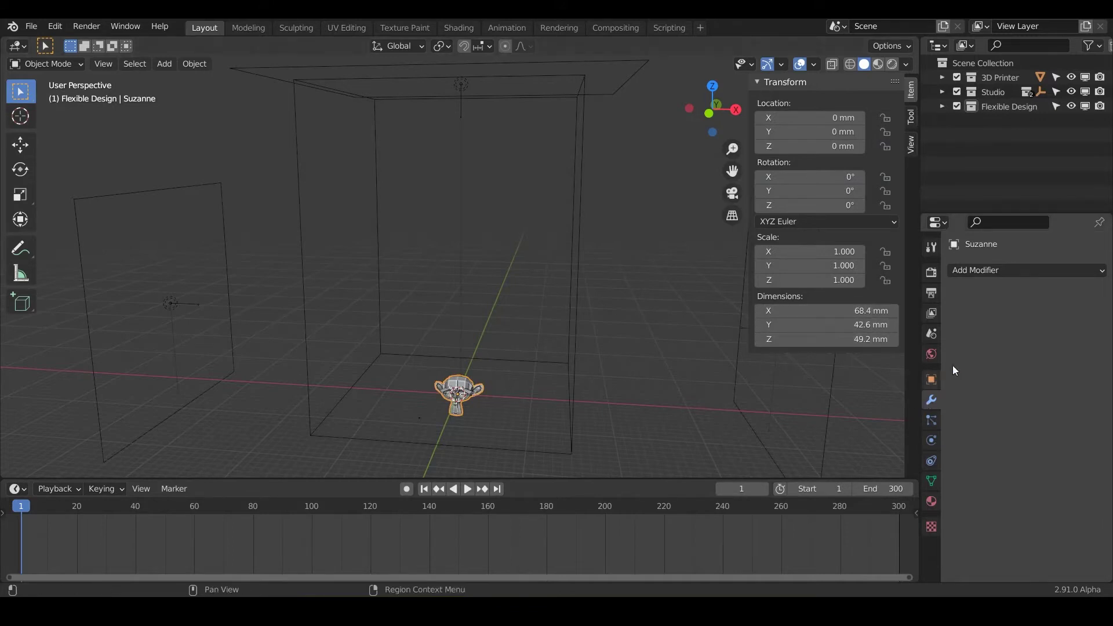
click(982, 271)
click(1027, 261)
click(1017, 270)
click(991, 269)
click(986, 271)
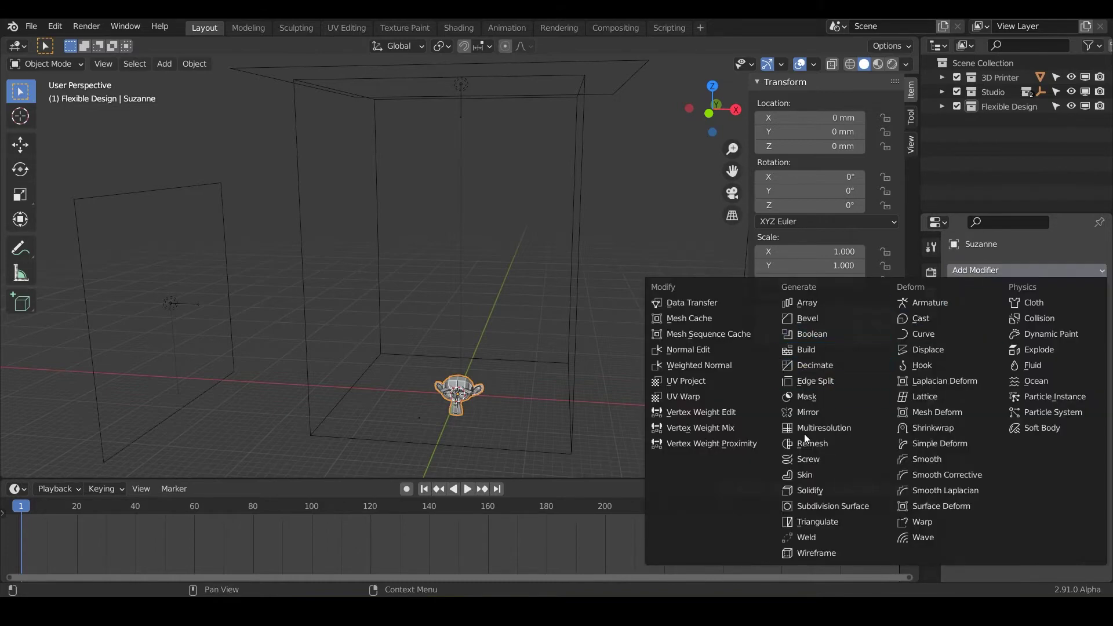
click(1010, 267)
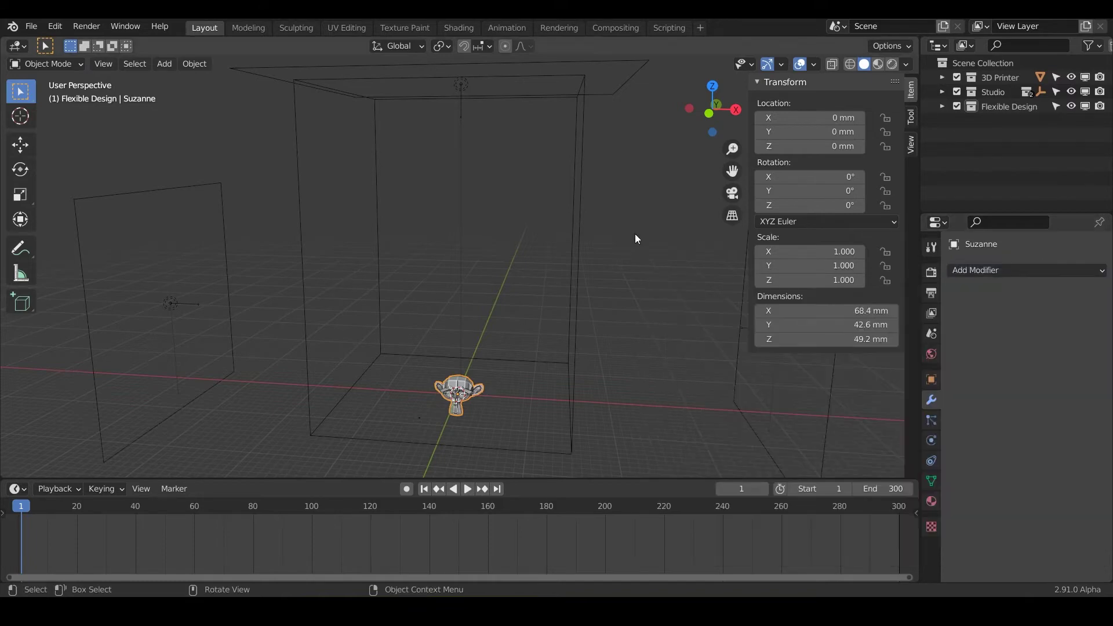
Switch the viewport to rendered shading and inspect the selected monkey head inside the printer volume.
click(892, 65)
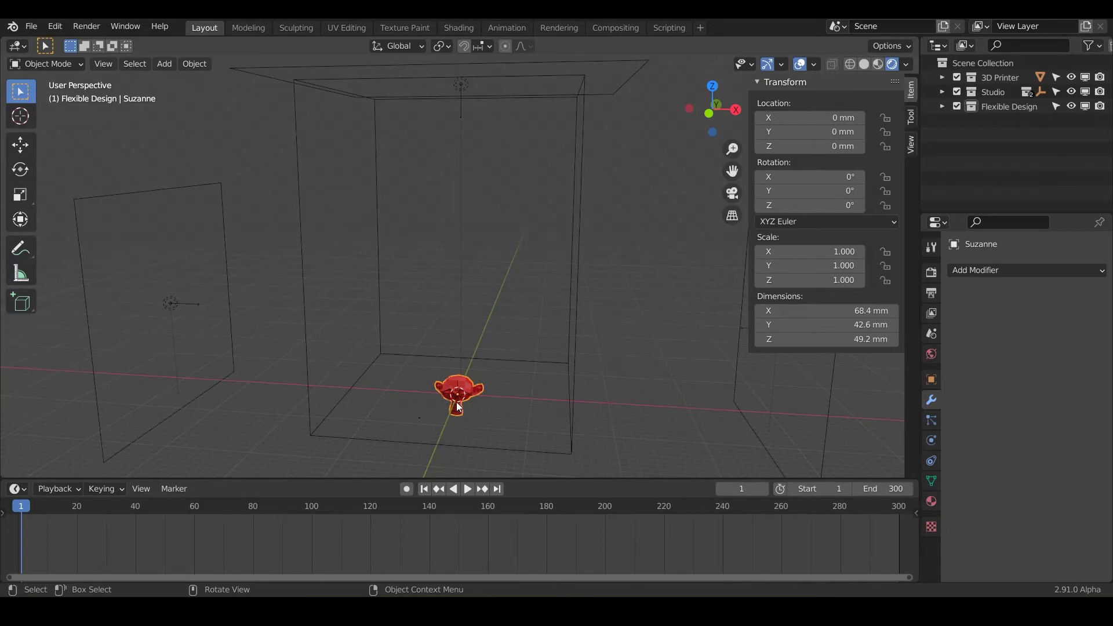
key(KP_Decimal)
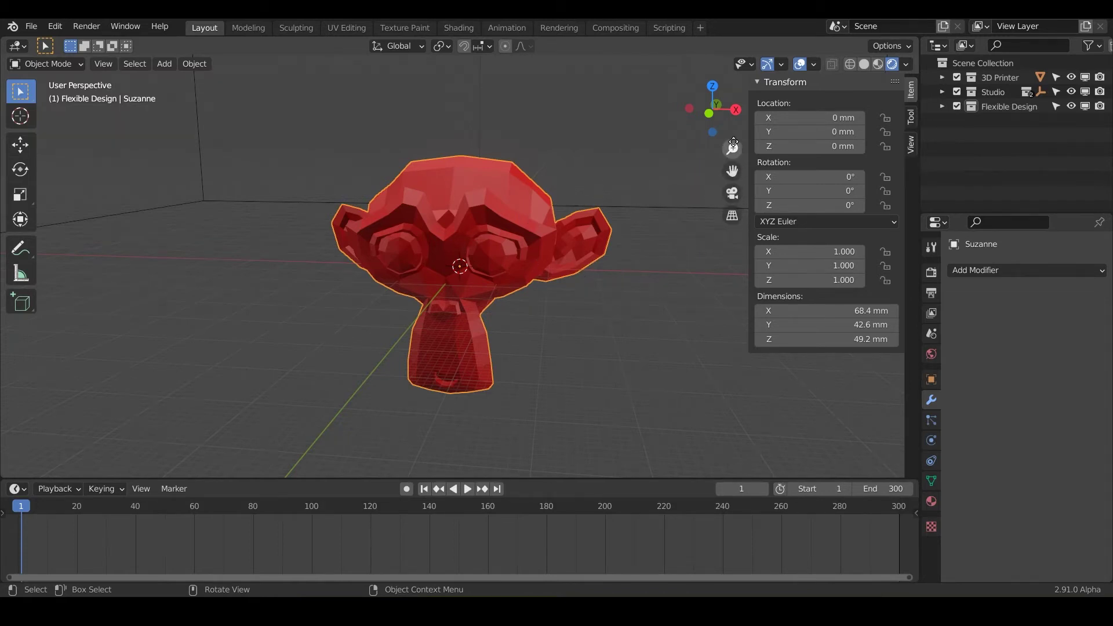
drag(732, 148, 727, 340)
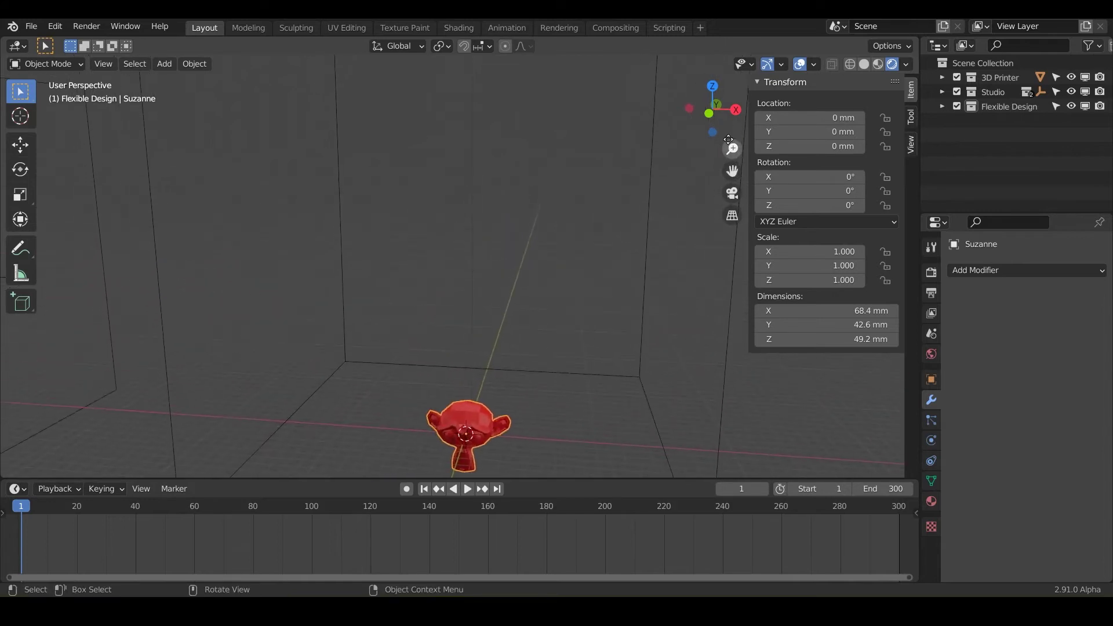
drag(732, 149, 680, 171)
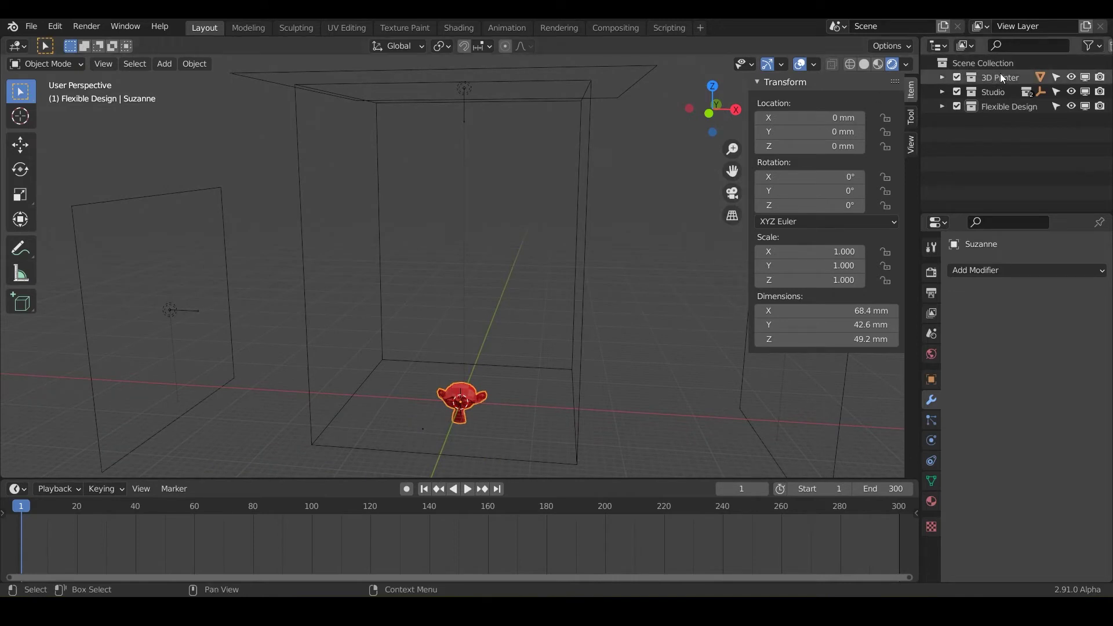
Set the dimensions of the CR10 Volume object in the 3D Printer collection to 100 mm in X, Y and Z.
click(940, 77)
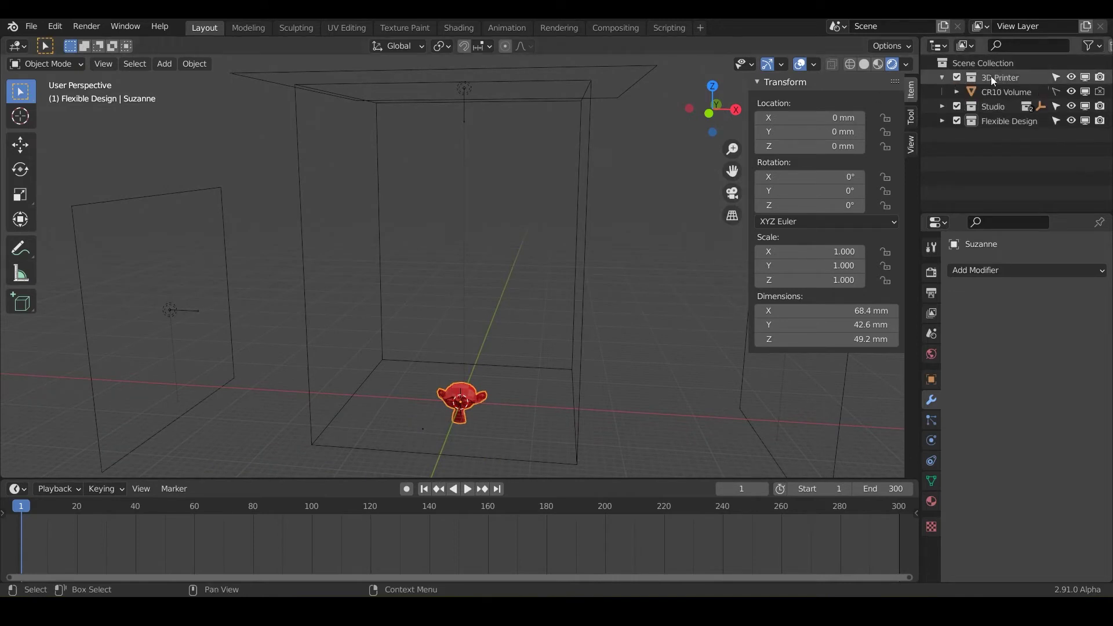
click(987, 92)
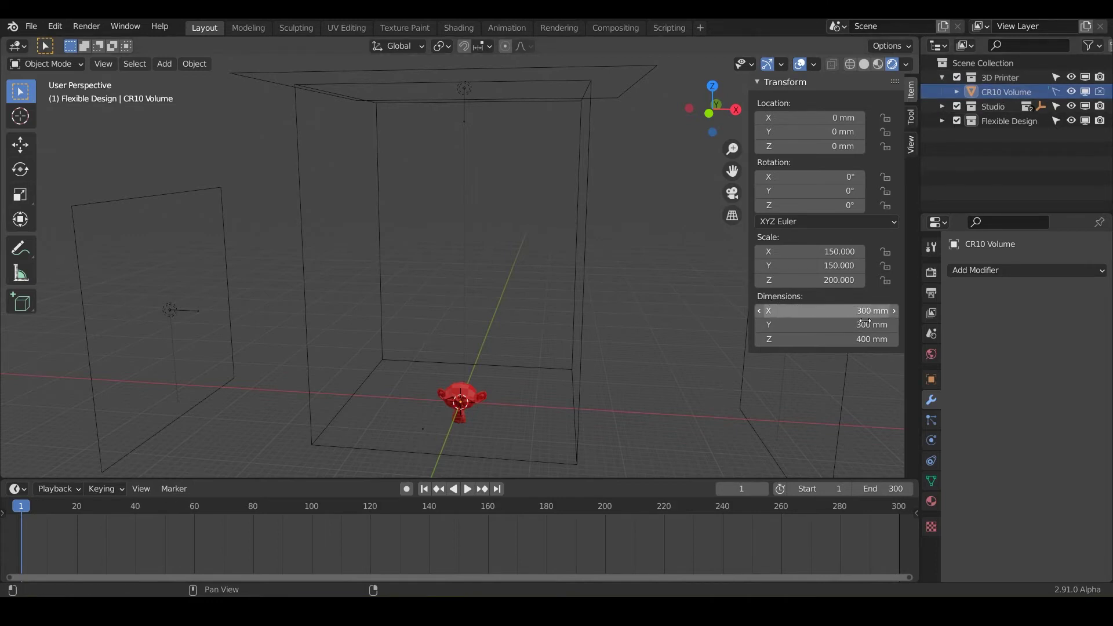
click(835, 311)
text(100)
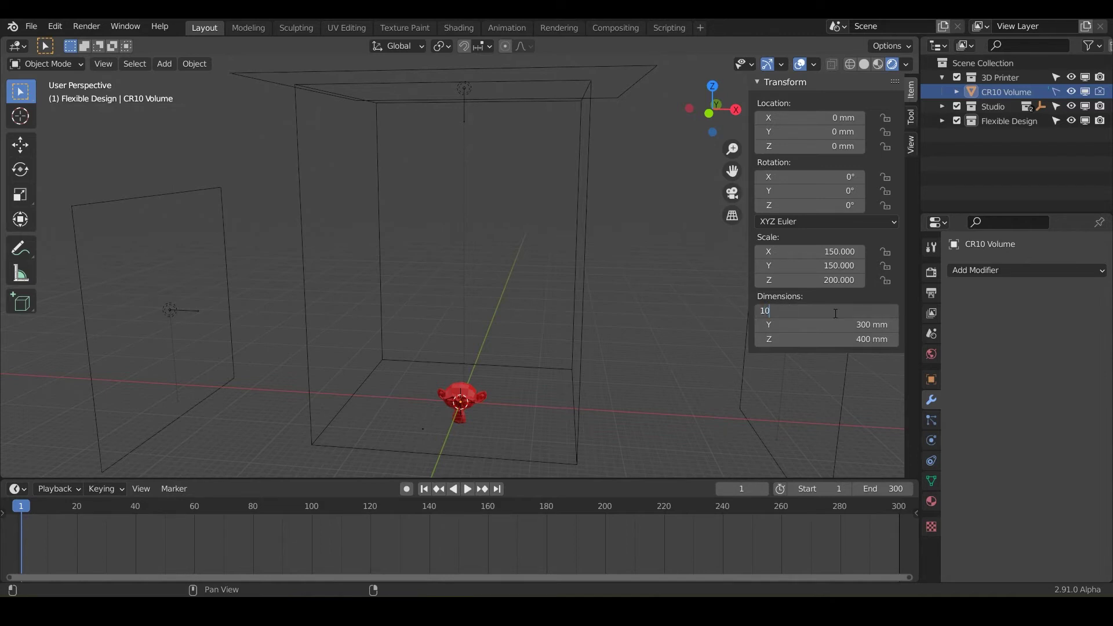
key(Tab)
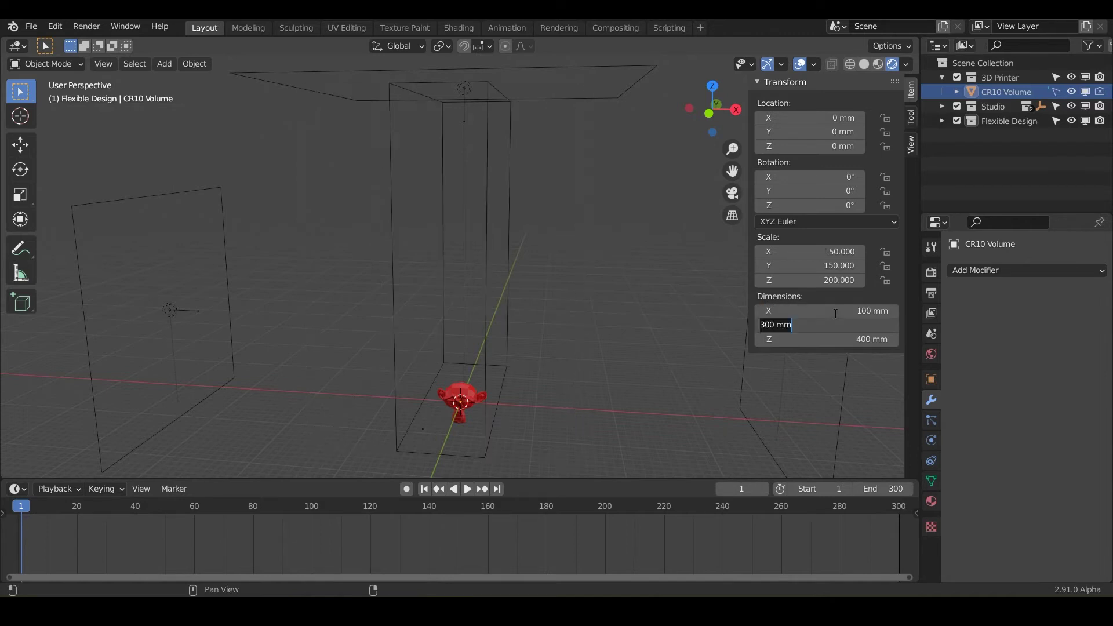
text(100)
key(Return)
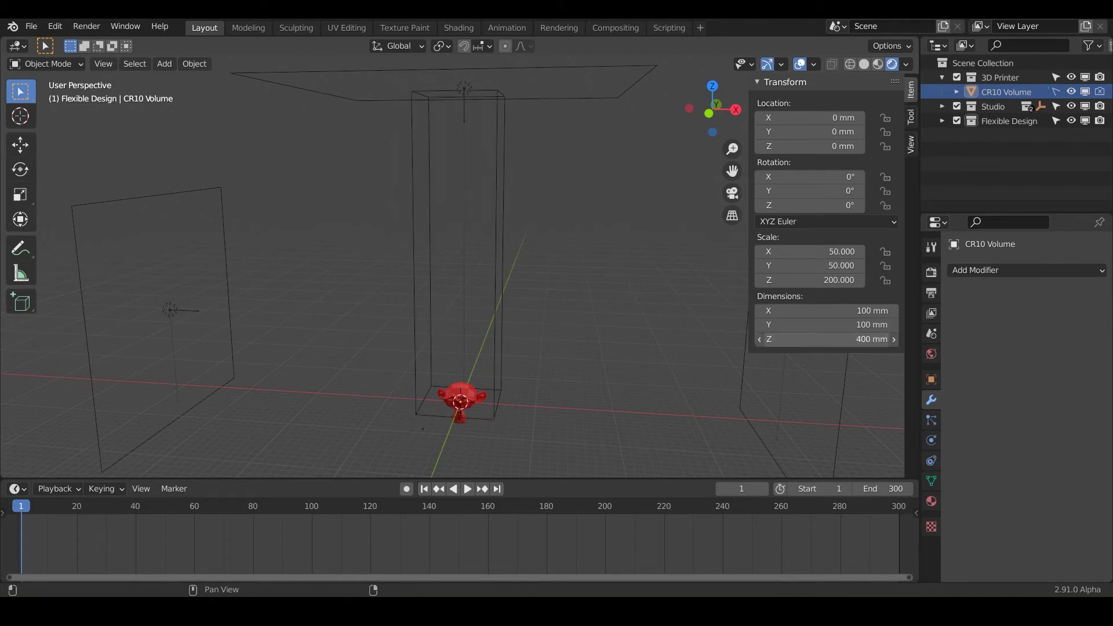
click(827, 339)
text(10)
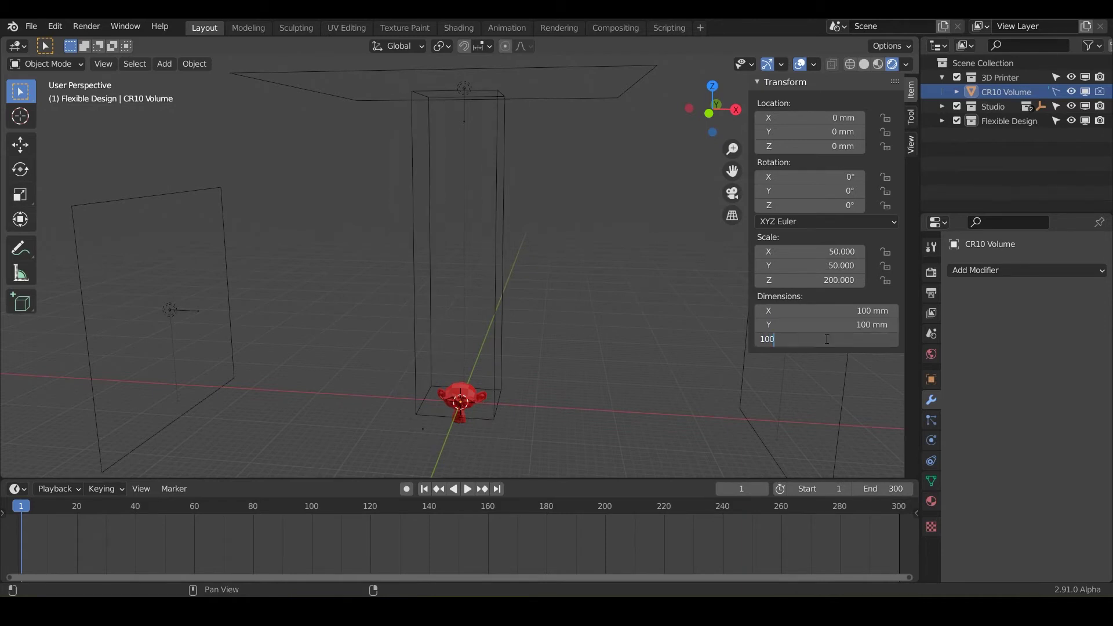
text(0)
key(Return)
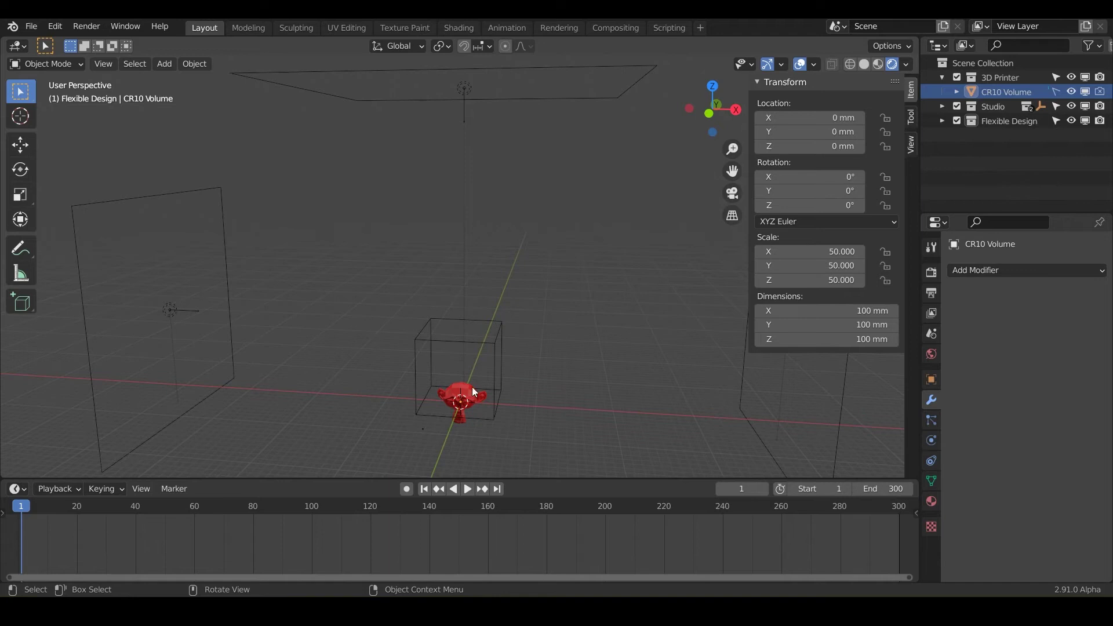
Rename the CR10 Volume object as Small Volume.
double_click(1006, 91)
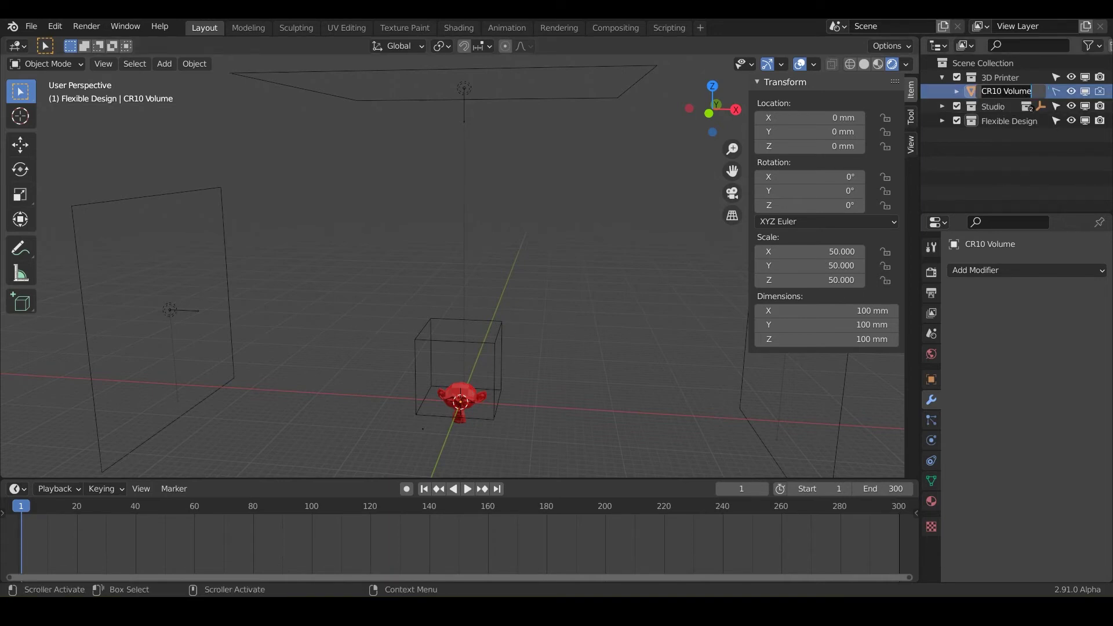
key(Home)
key(Delete)
key(Delete)
key(Delete)
key(Delete)
text(Small)
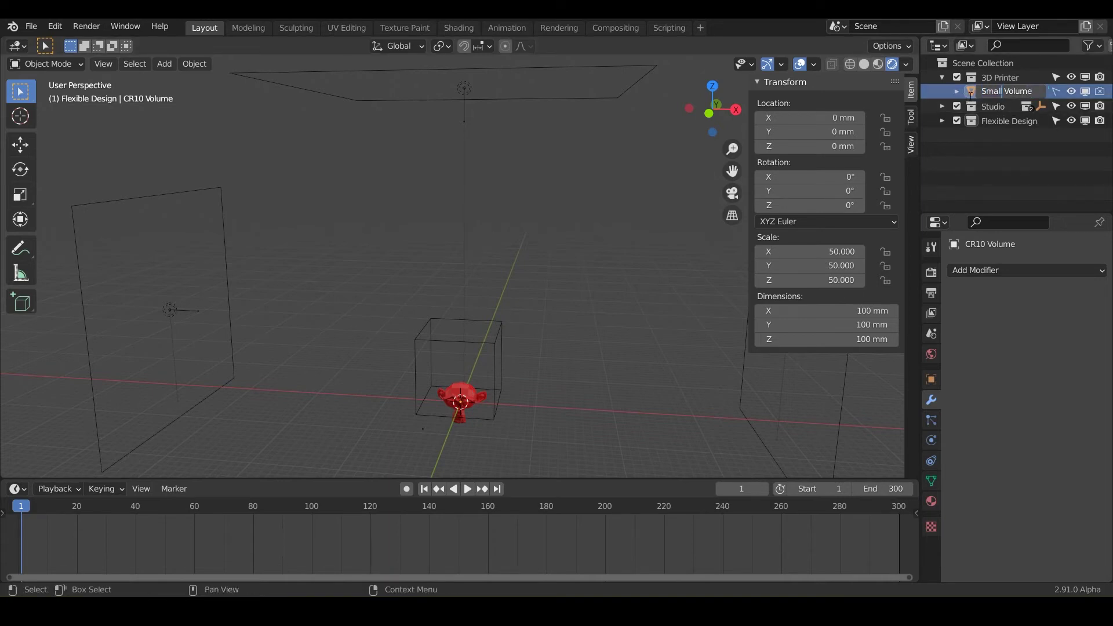
key(Return)
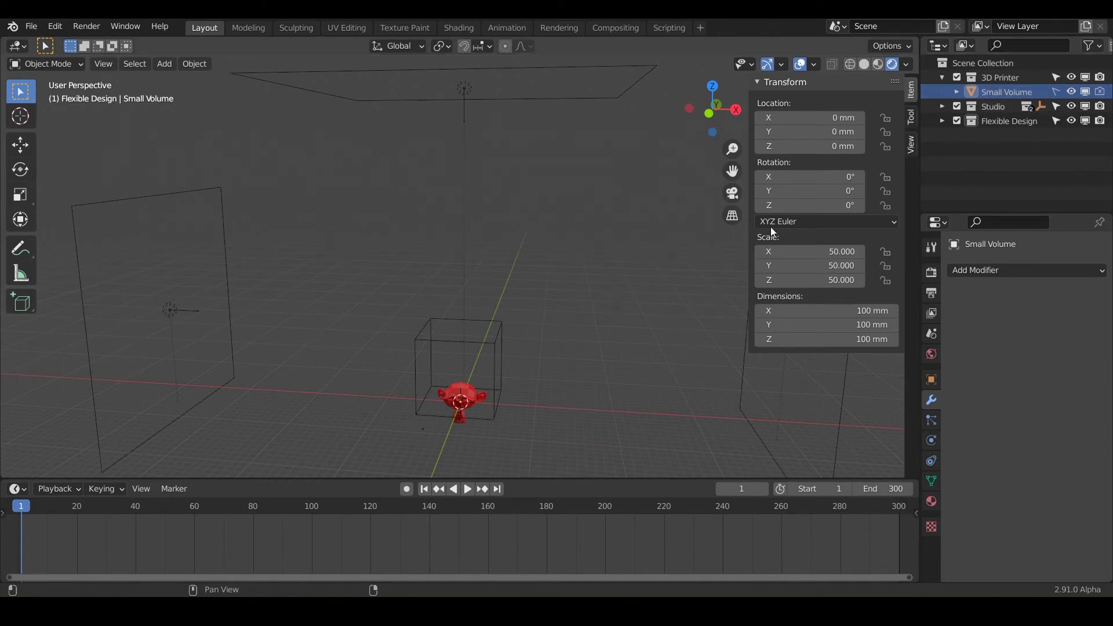
Hide the individual lights in the Studio collection's Lights group and show them all again.
click(942, 106)
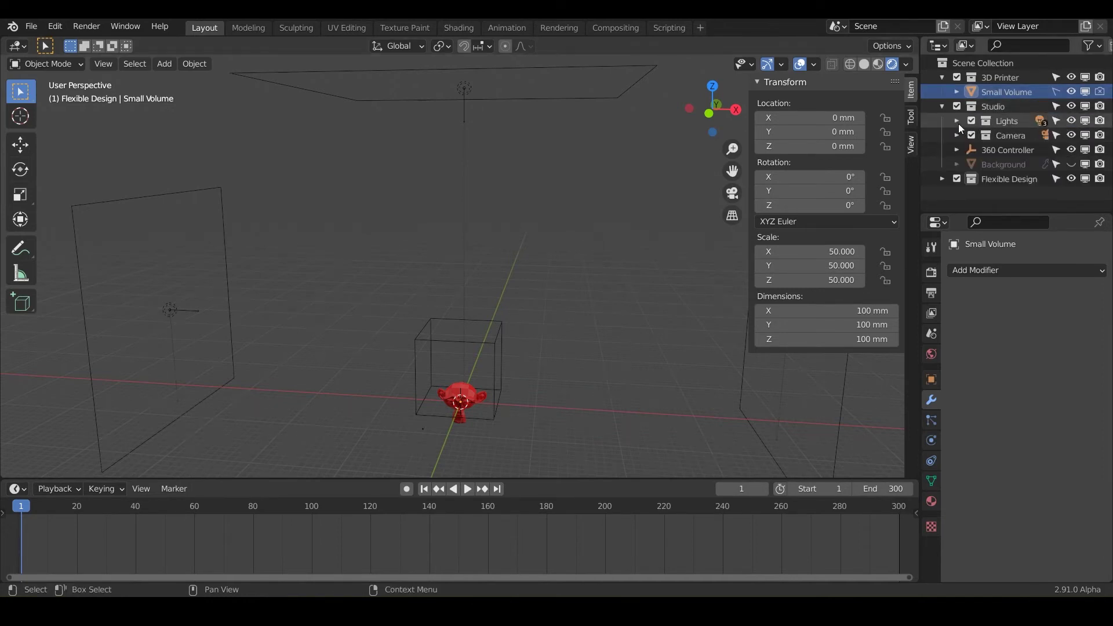
click(956, 121)
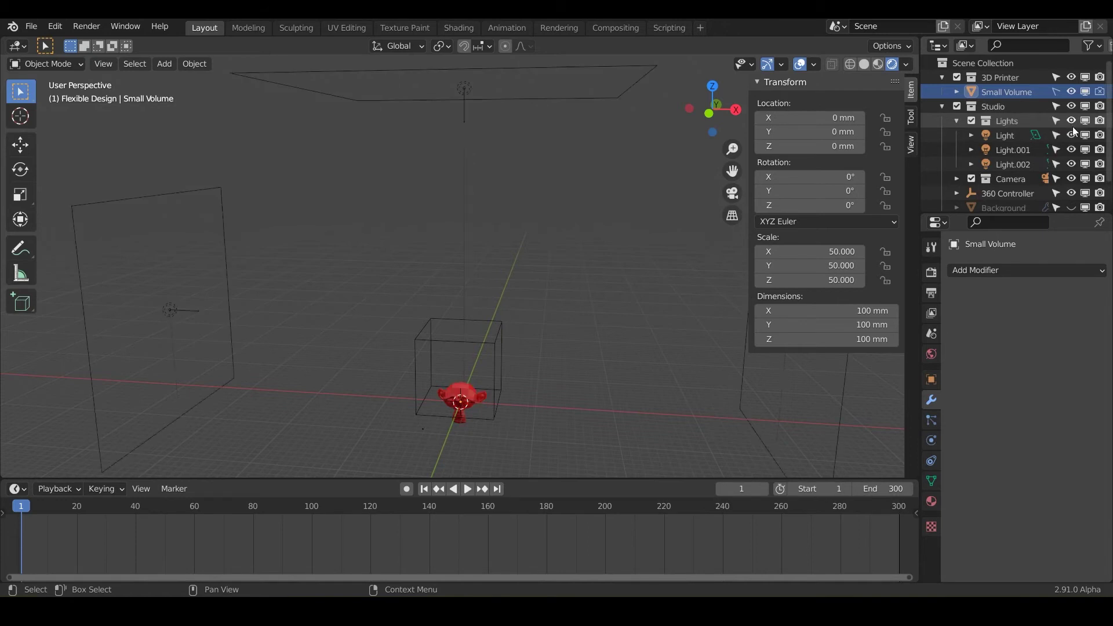
click(1071, 134)
click(1071, 149)
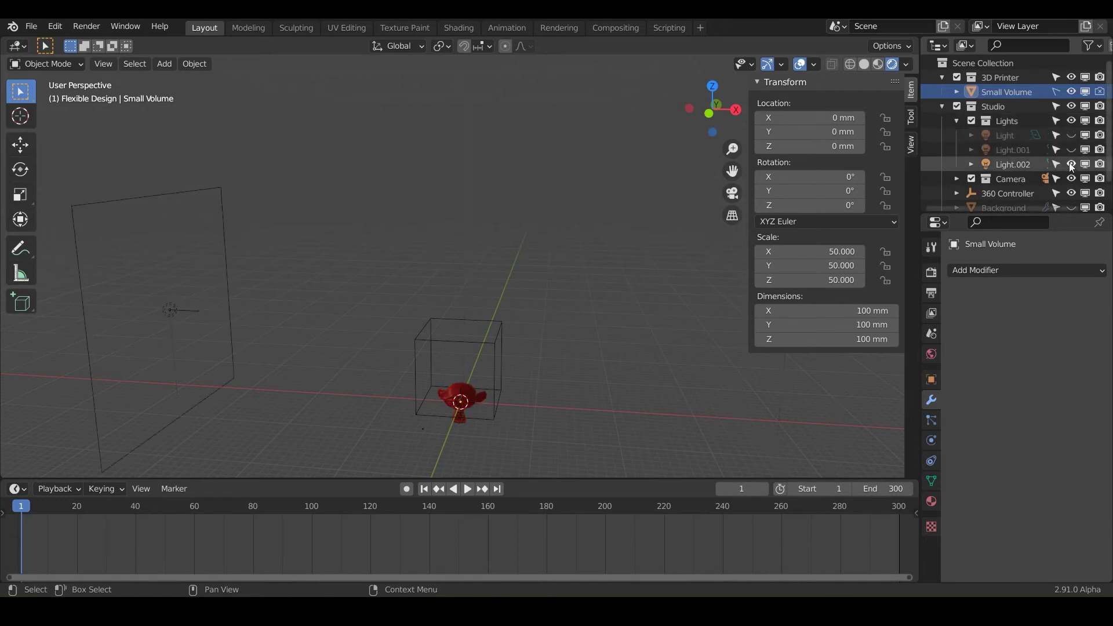
click(1071, 164)
click(1071, 149)
click(1071, 164)
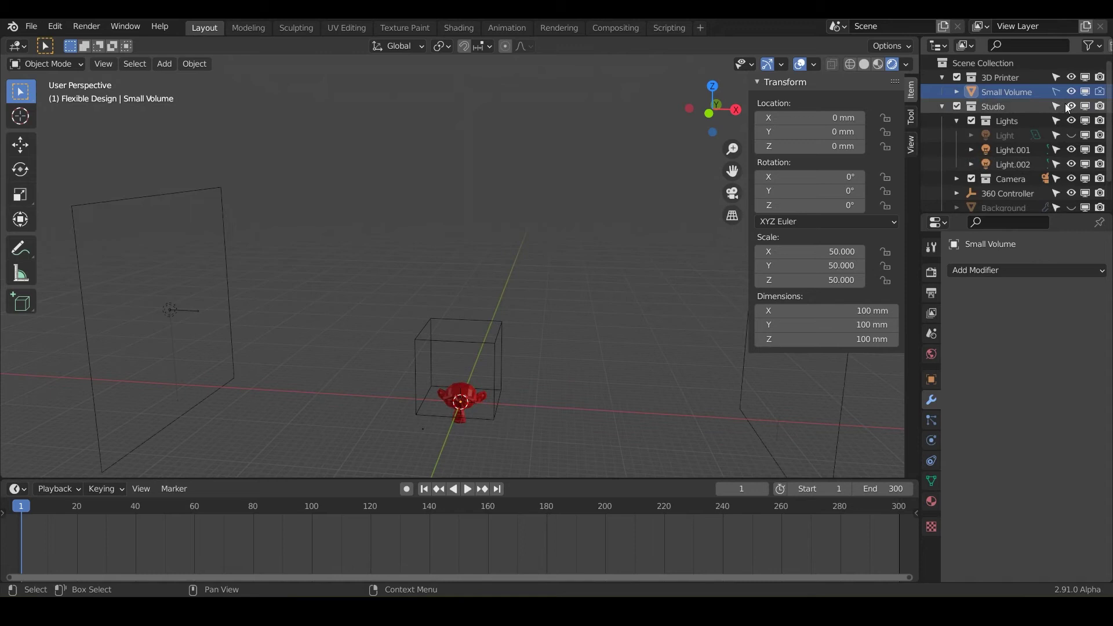
click(1071, 135)
click(958, 120)
Collapse the Studio collection, make Flexible Design the active collection and expand it.
click(1005, 136)
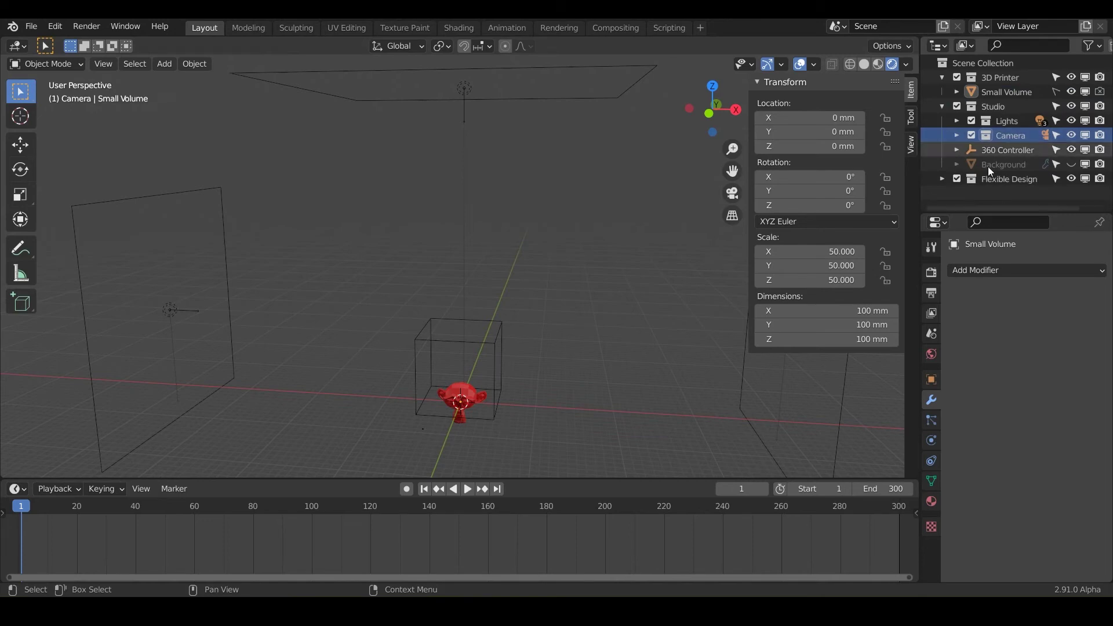
click(998, 107)
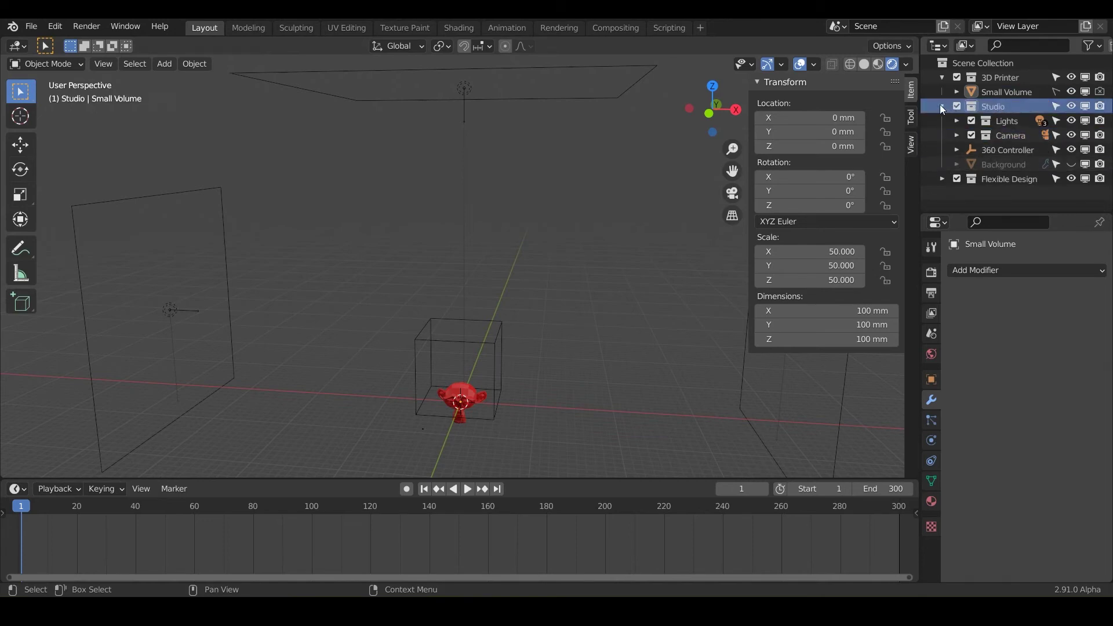
click(941, 105)
click(1012, 120)
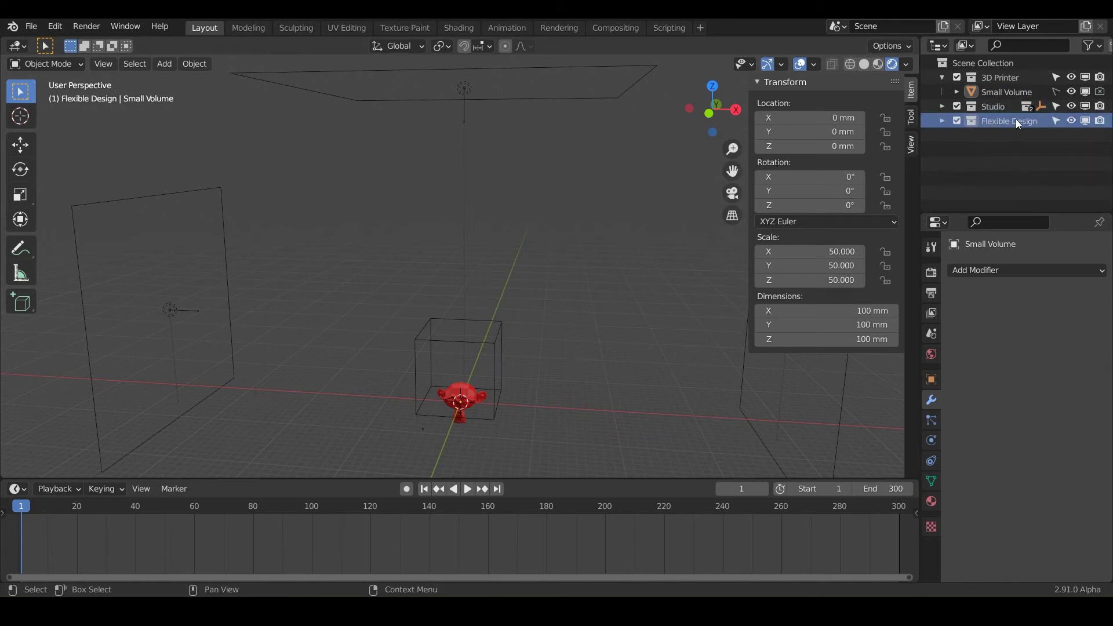
click(941, 120)
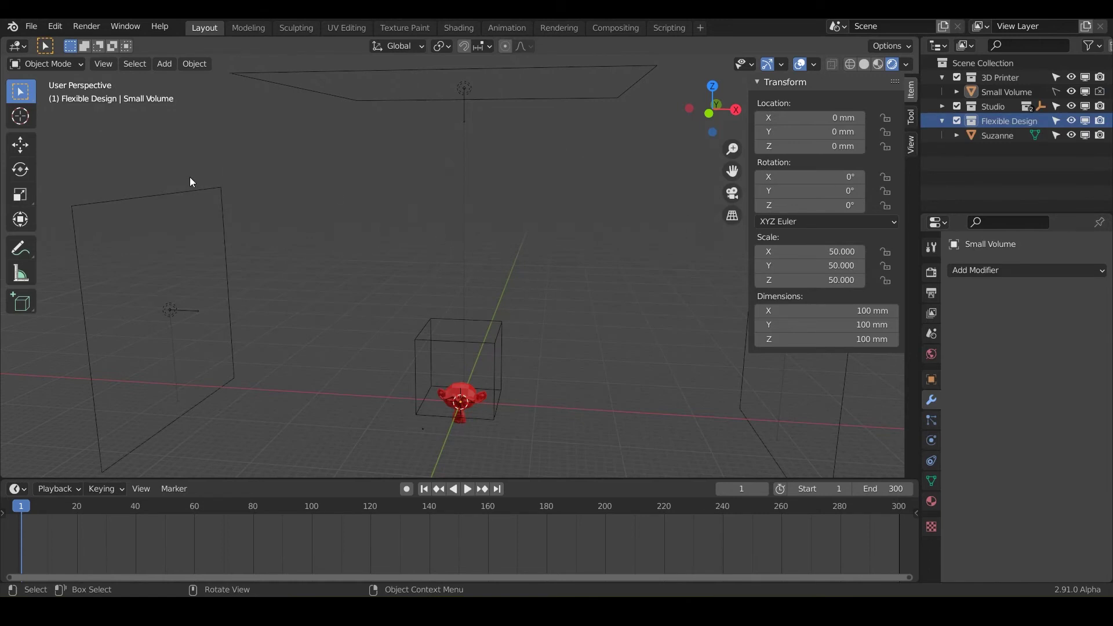
Save the current scene as the default startup file.
click(32, 32)
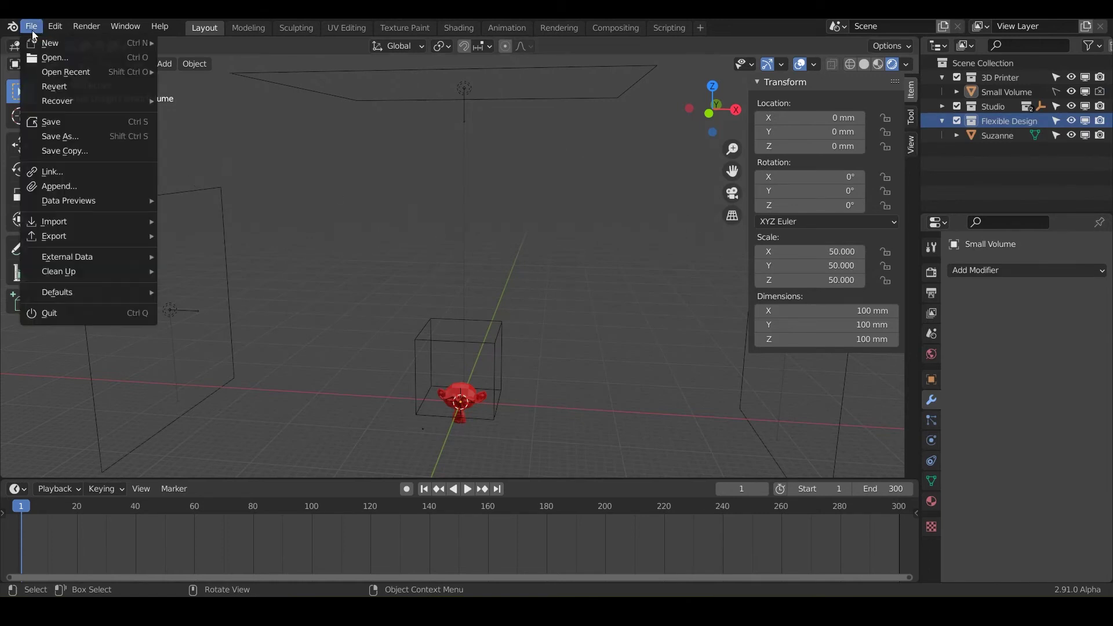
mouse_move(69, 292)
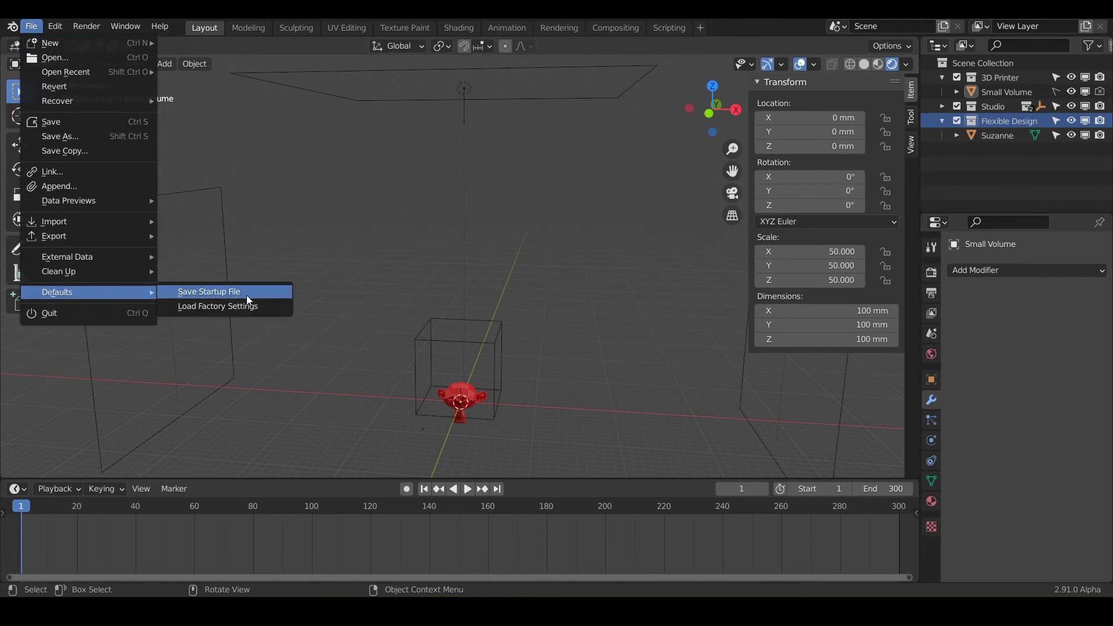
click(216, 292)
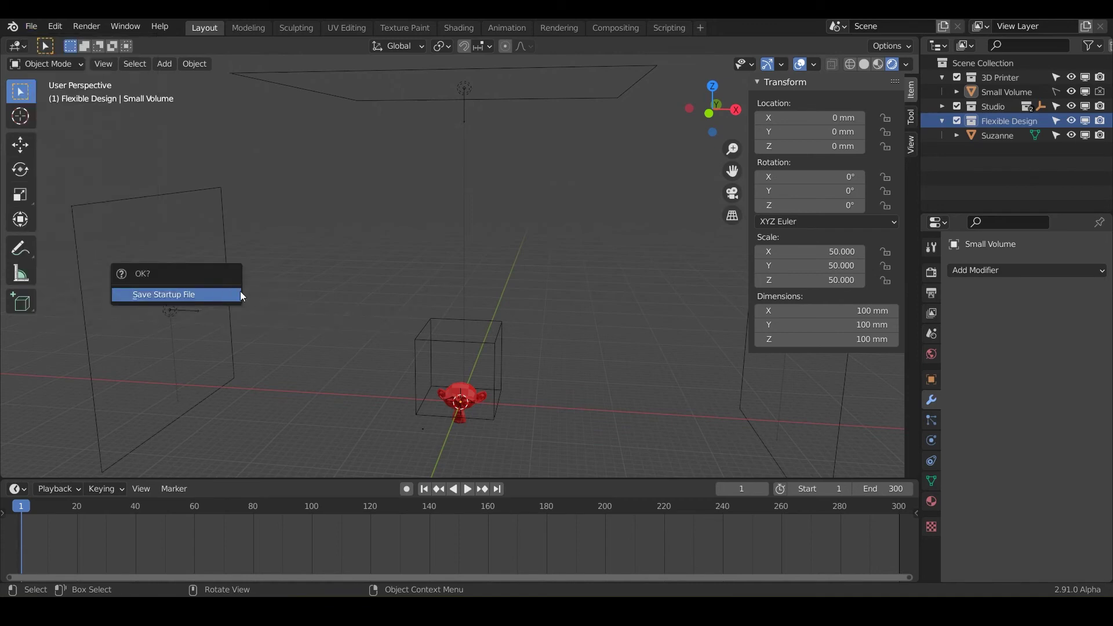
click(158, 295)
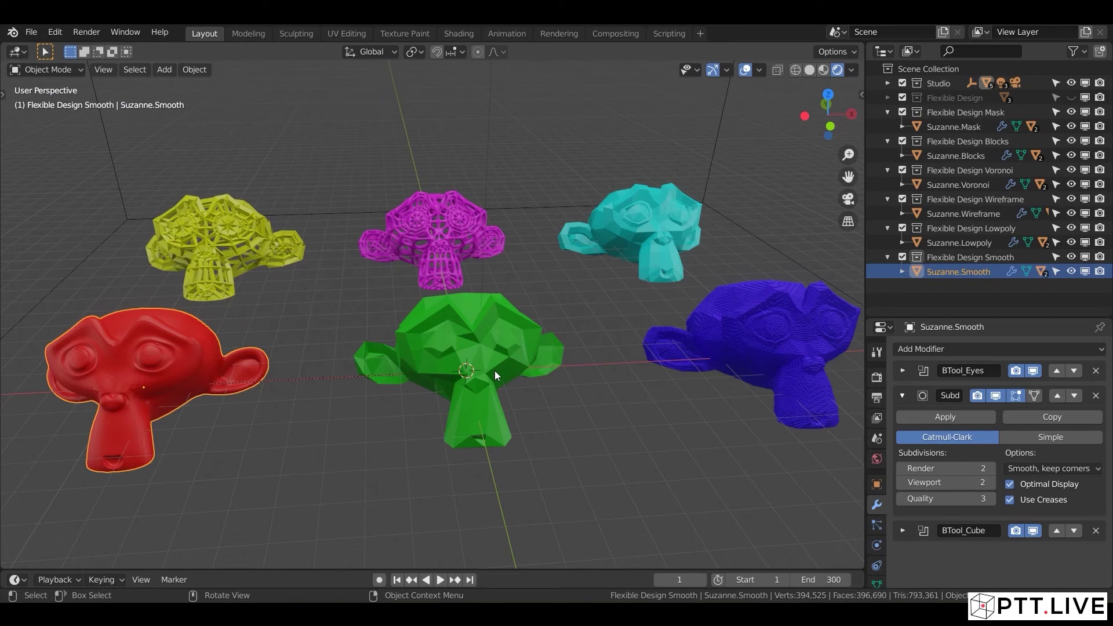
Select the green, blue and yellow Suzanne variants one after another to examine each one's modifier stack.
click(502, 375)
click(774, 330)
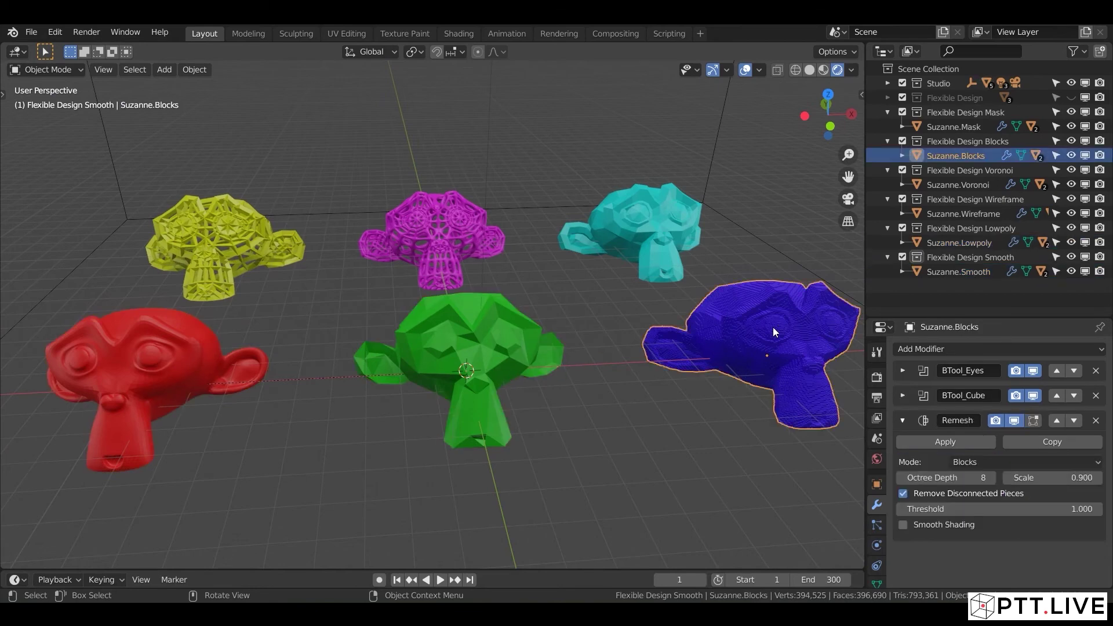
click(205, 239)
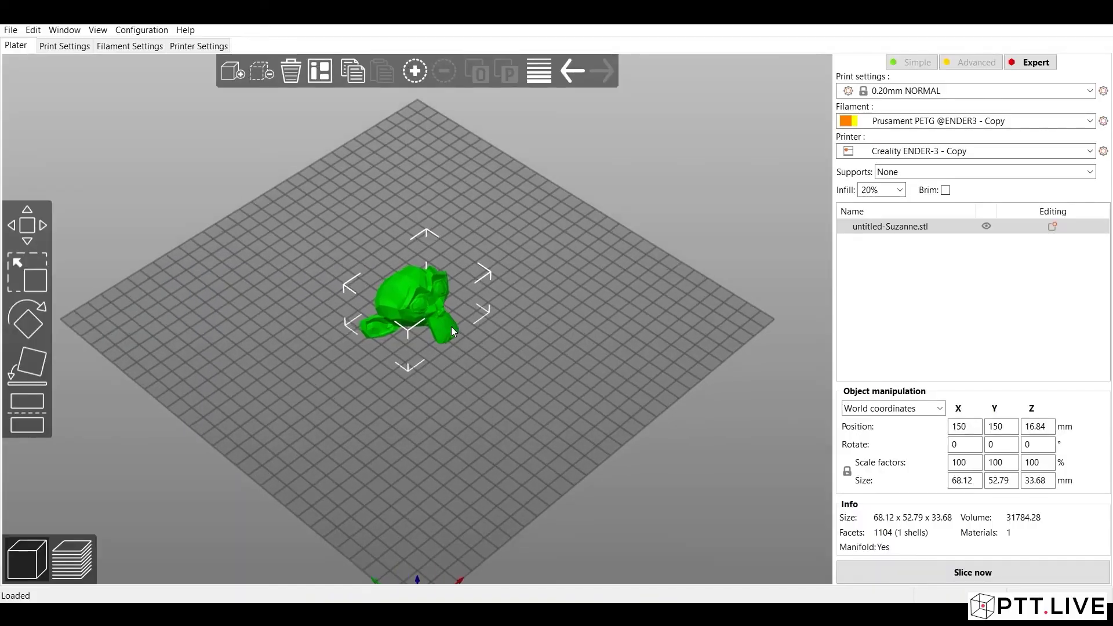
Select the non-manifold edges found by the 3D-Print check on the Suzanne mesh and inspect them around the eyes.
scroll(451, 325, up, 4)
click(818, 307)
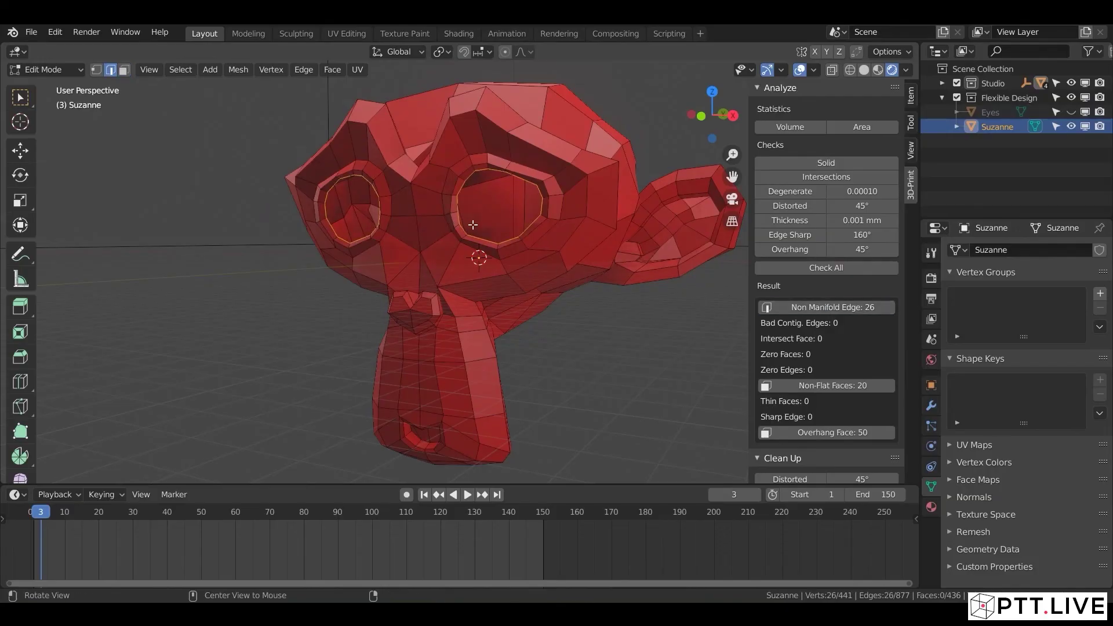
middle_drag(452, 232, 499, 226)
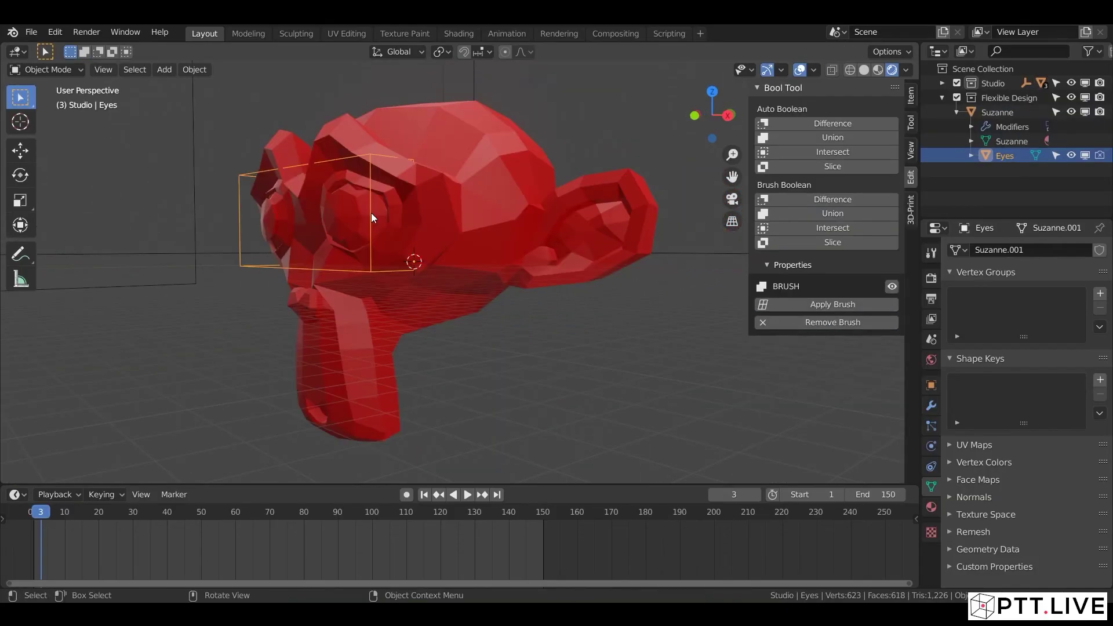
Move the Eyes boolean brush object forward out of Suzanne's face.
key(g)
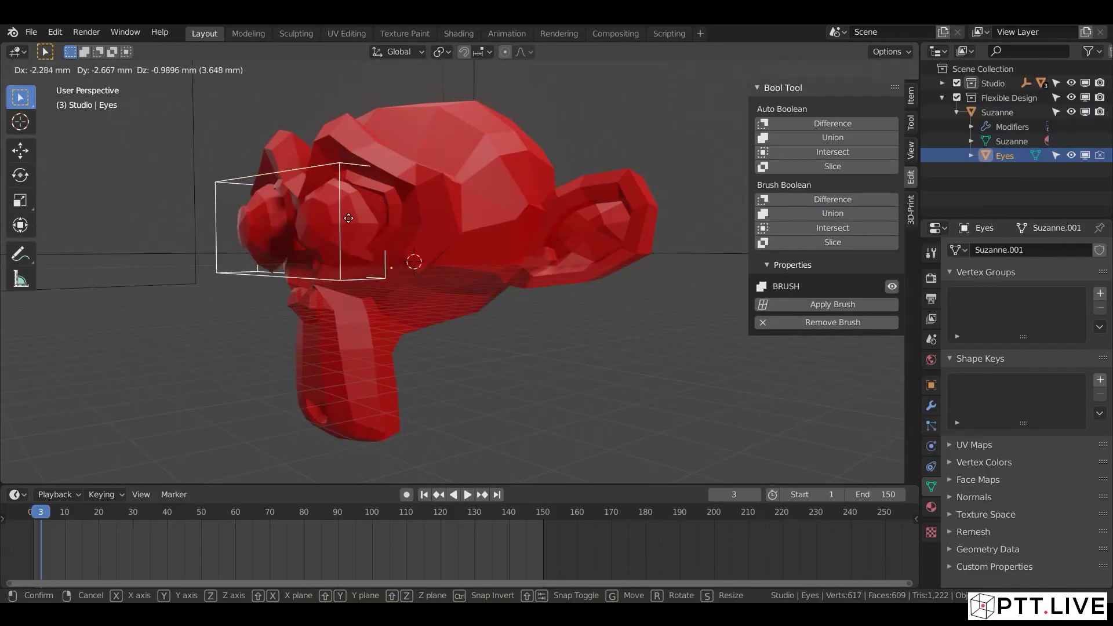